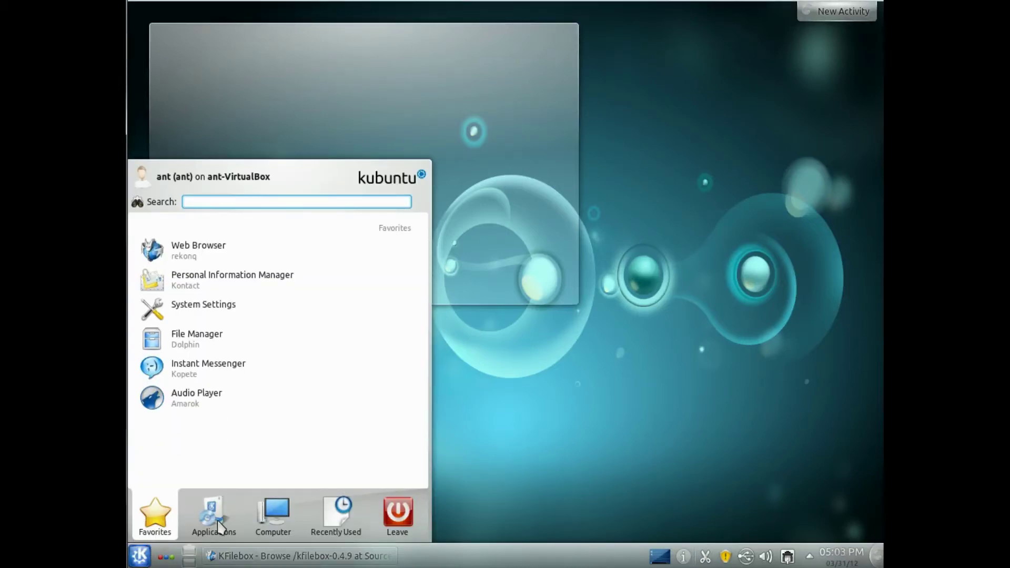
# Step: Launch Muon Package Manager from the System category and filter its list for 'dropbox'
pyautogui.moveTo(213, 517)
pyautogui.click(226, 416)
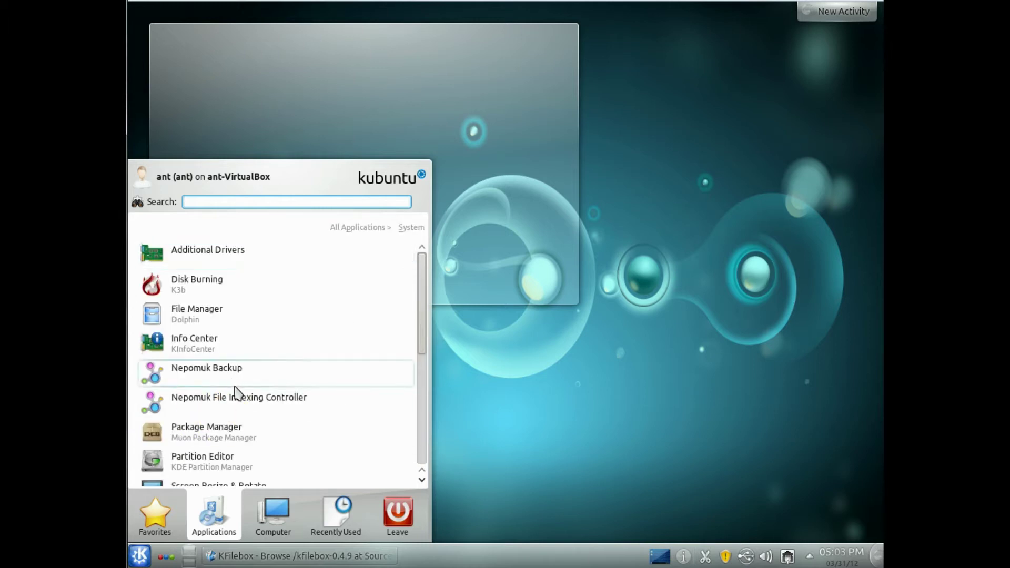
pyautogui.click(235, 430)
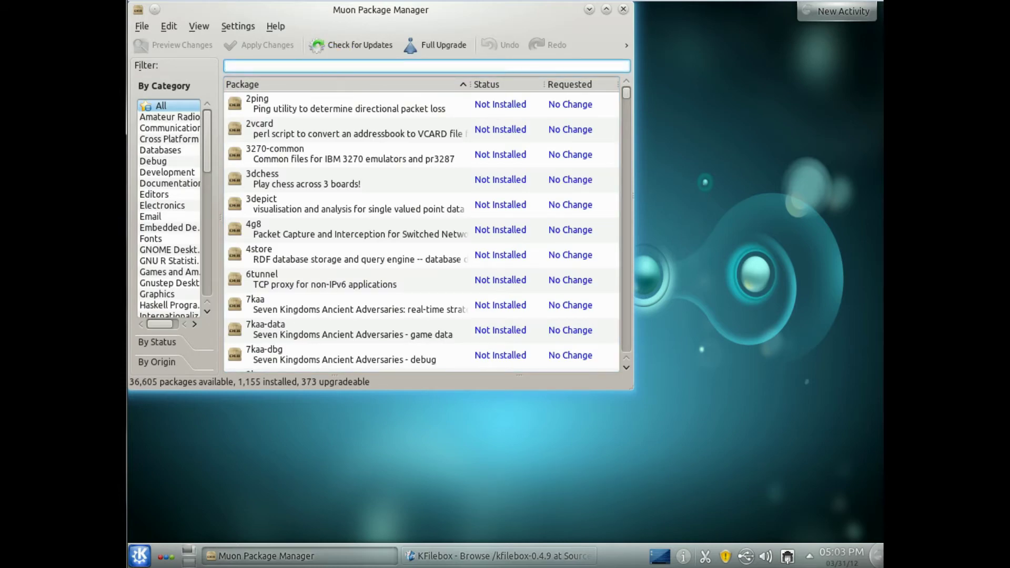
pyautogui.write('dropbox')
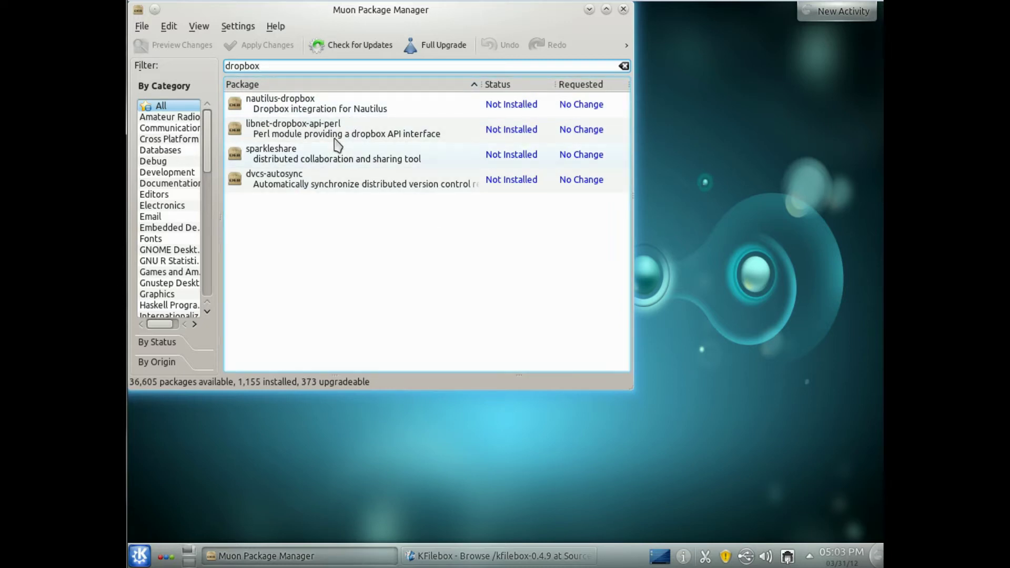
# Step: Close Muon, then save kfilebox_0.4.9_amd64.deb from SourceForge's Kubuntu-11.10 folder to Downloads
pyautogui.click(623, 10)
pyautogui.moveTo(300, 555)
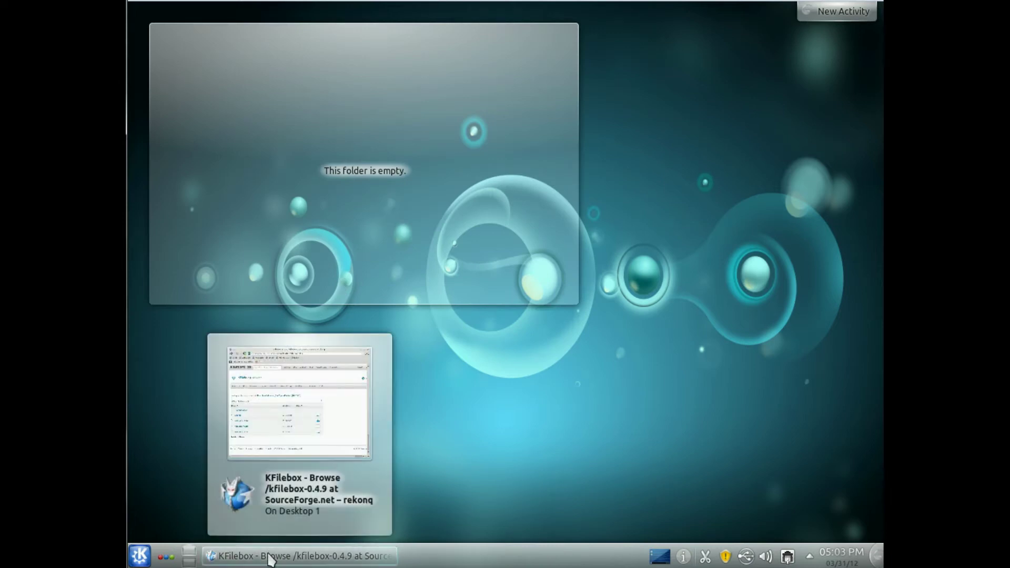
pyautogui.click(266, 554)
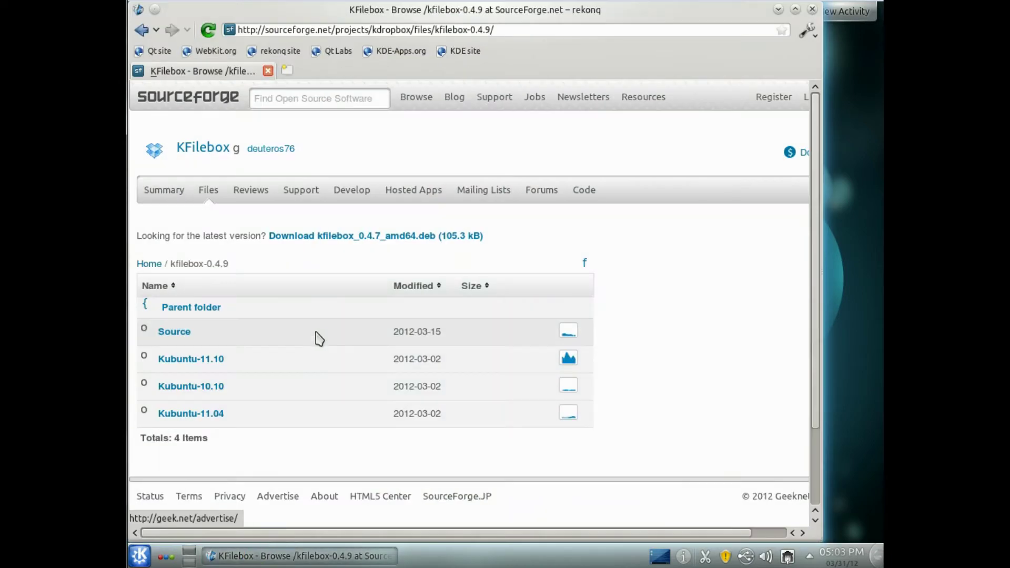
pyautogui.click(514, 29)
pyautogui.click(527, 33)
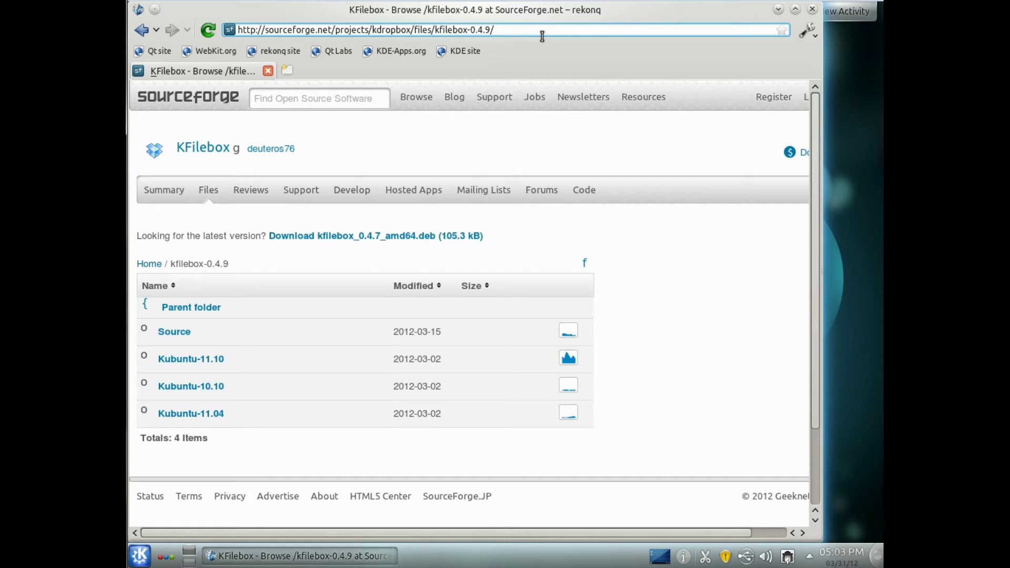
pyautogui.click(199, 360)
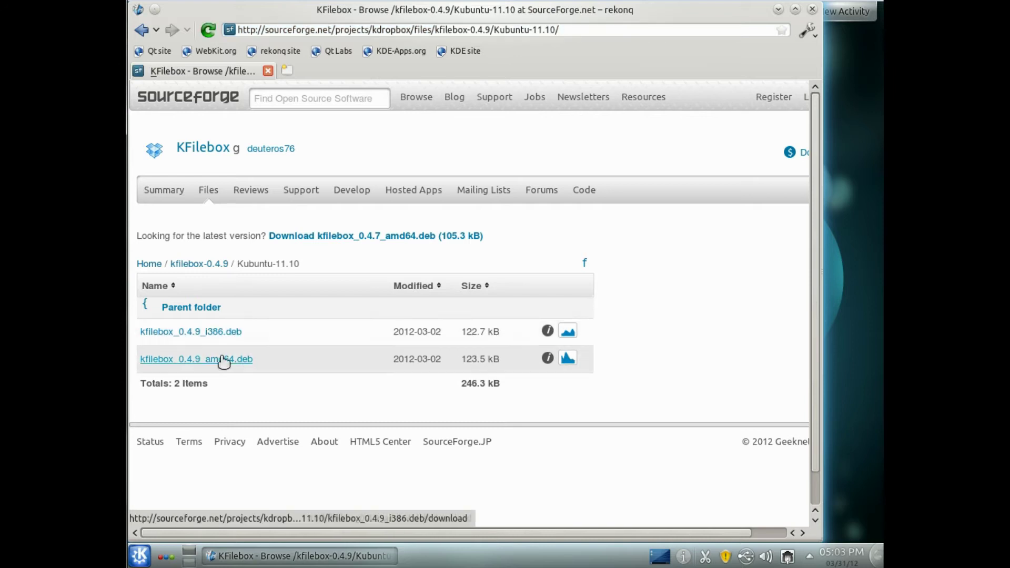
pyautogui.click(222, 359)
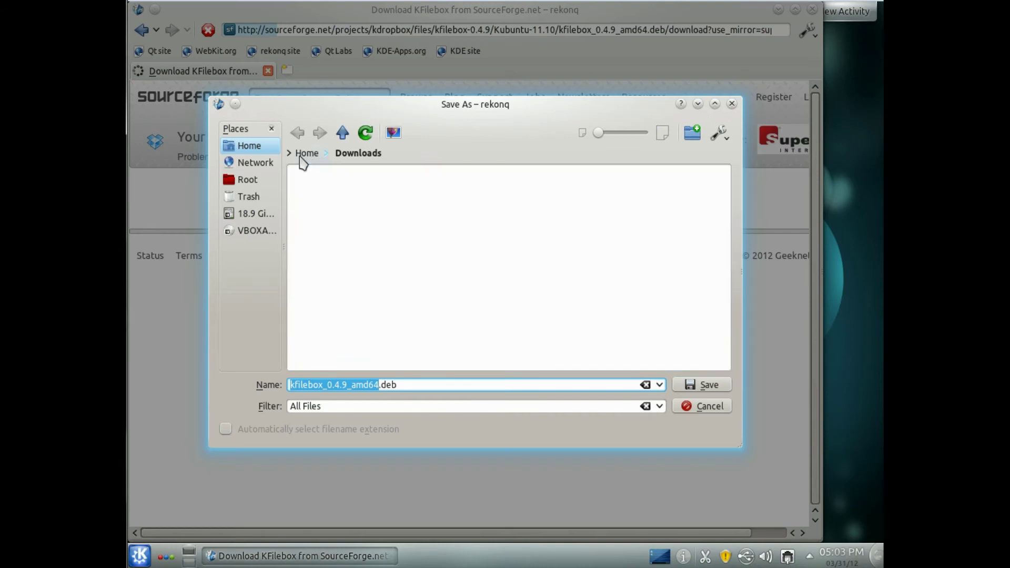
pyautogui.click(692, 383)
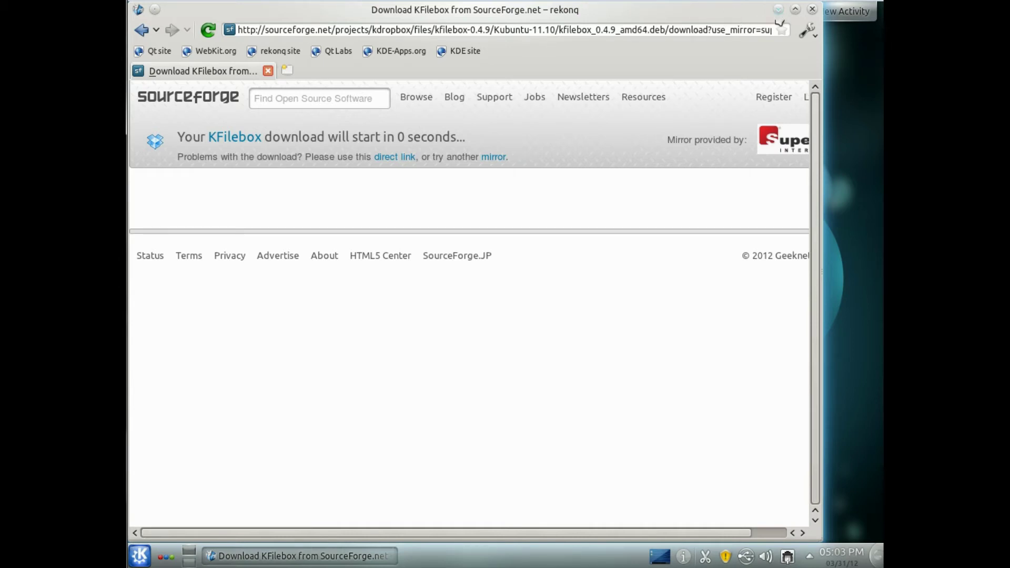
# Step: Open kfilebox_0.4.9_amd64.deb from Home/Downloads in Dolphin with the package installer
pyautogui.click(778, 10)
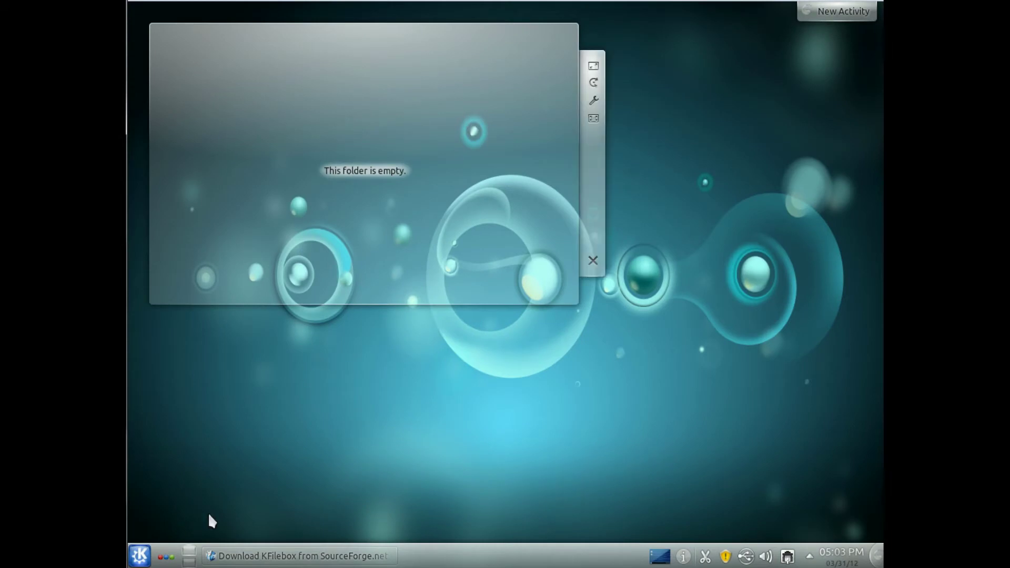
pyautogui.click(140, 555)
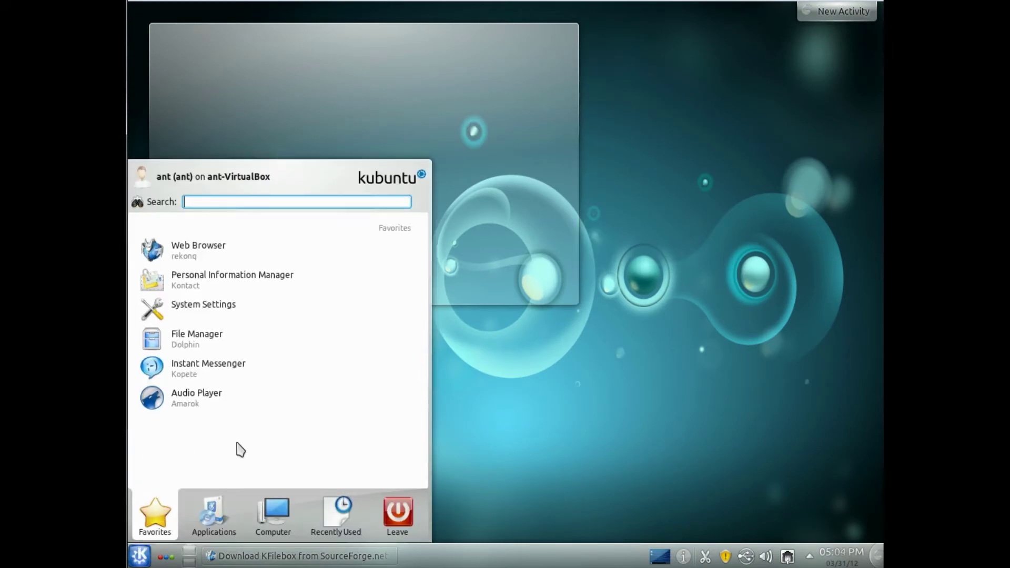
pyautogui.click(273, 513)
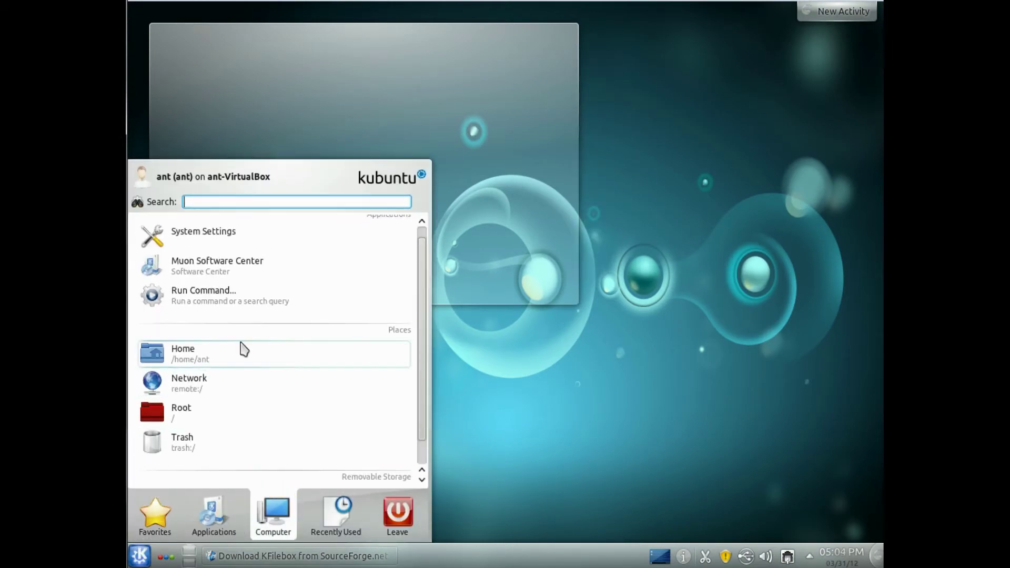
pyautogui.scroll(-1, 242, 358)
pyautogui.click(223, 325)
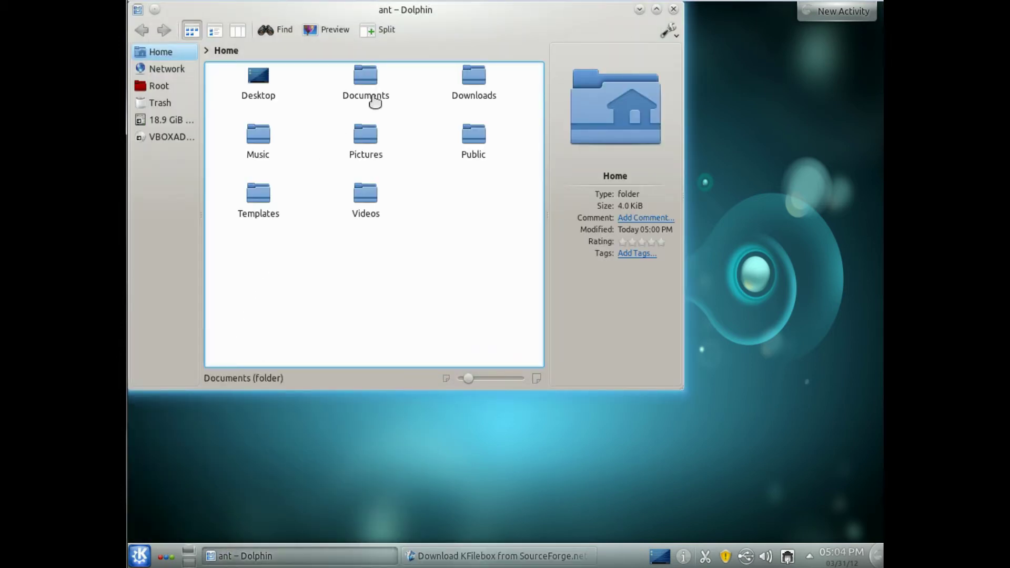
pyautogui.click(476, 84)
pyautogui.click(261, 89)
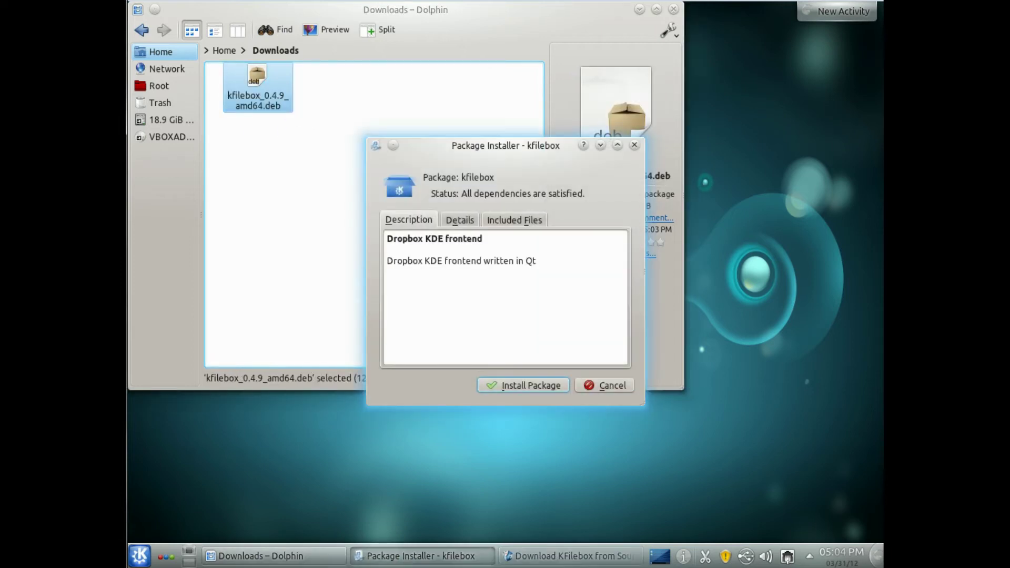
# Step: Install the kfilebox package, authorising with the admin password, and close the finished installer
pyautogui.click(511, 385)
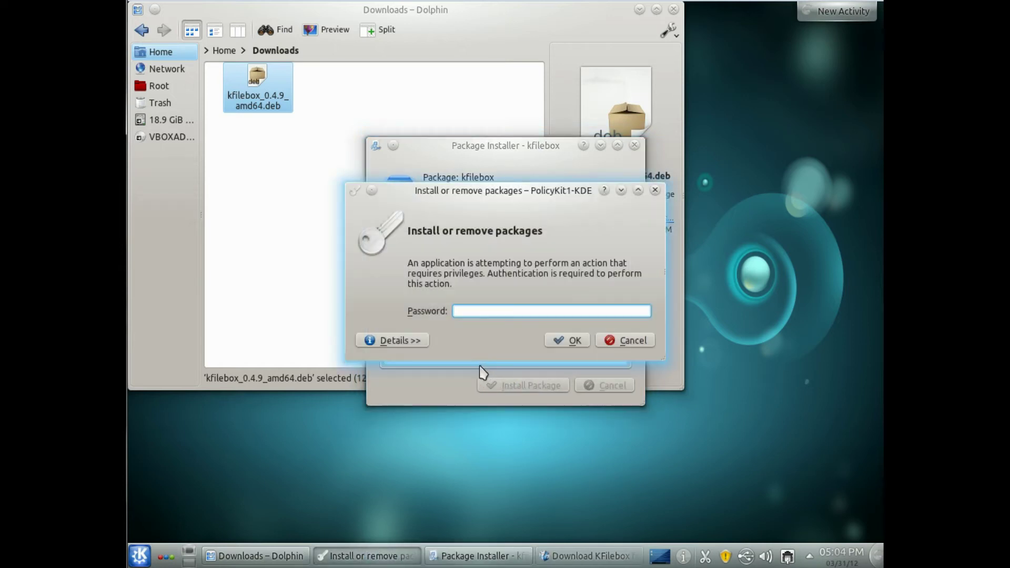
pyautogui.click(477, 310)
pyautogui.write('●')
pyautogui.press('Return')
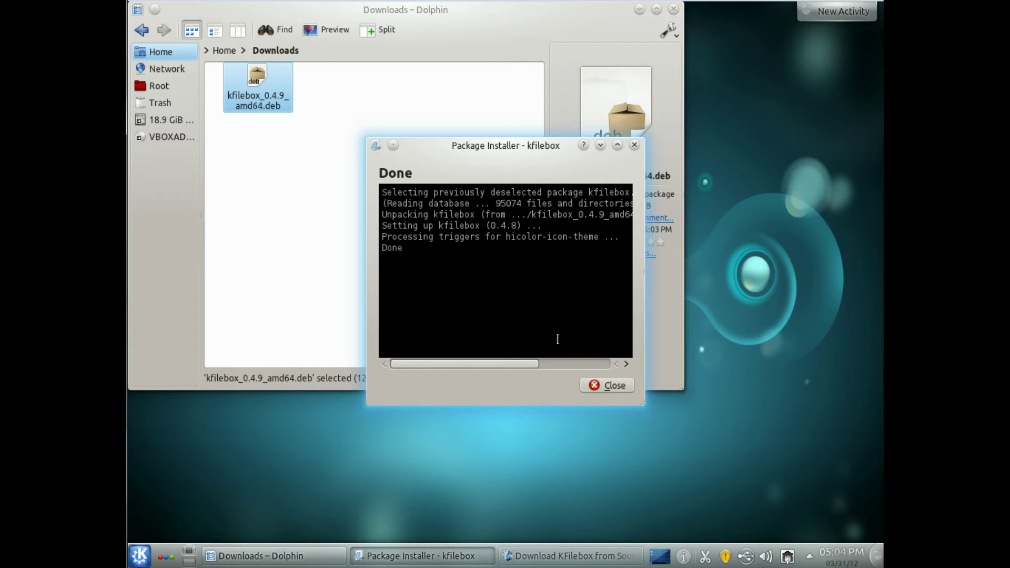
pyautogui.click(596, 391)
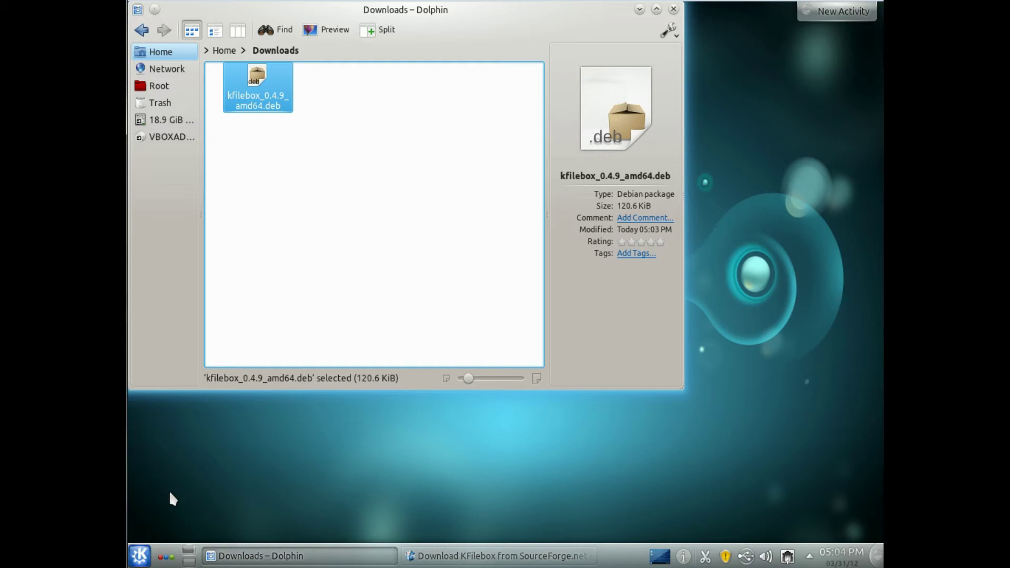
# Step: Launch kfilebox from Internet applications and, once the daemon downloads, choose 'Or simply link account'
pyautogui.click(139, 556)
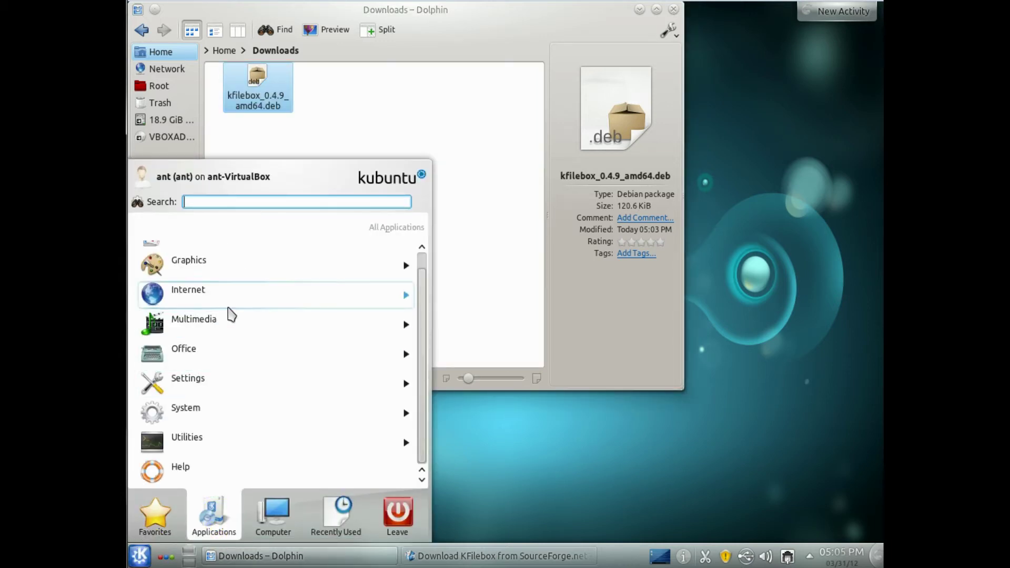
pyautogui.click(235, 293)
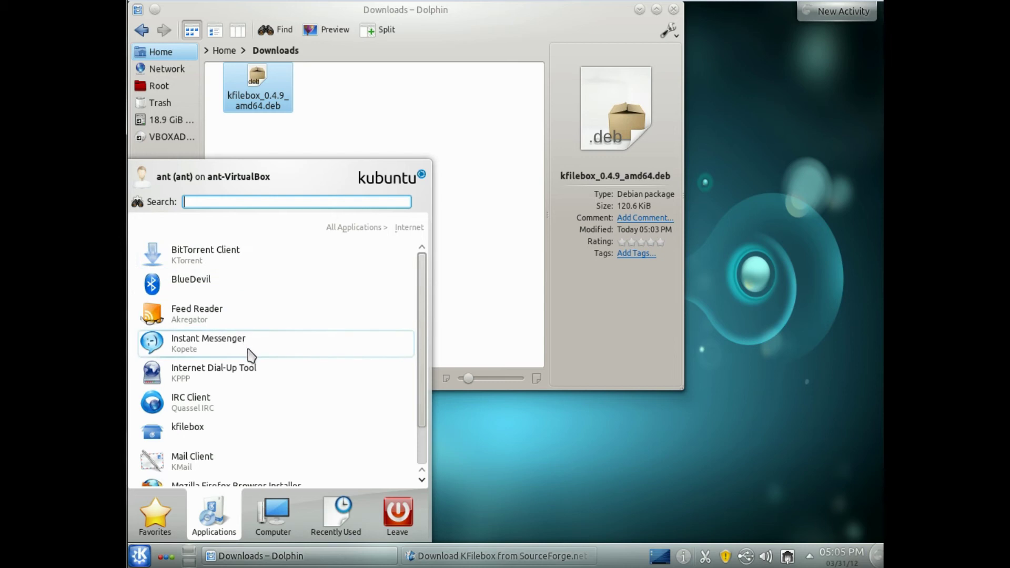
pyautogui.click(192, 432)
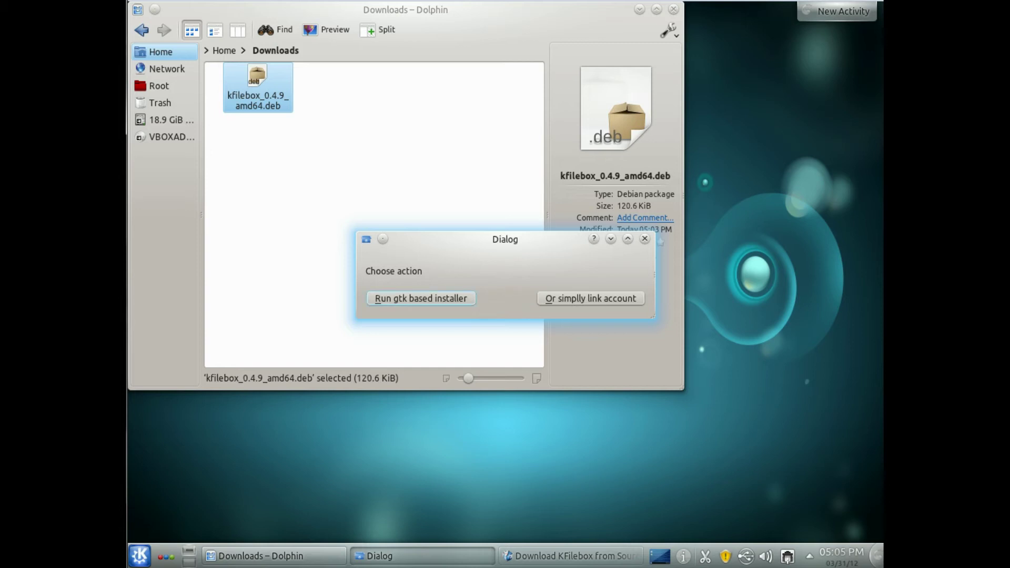
pyautogui.click(556, 298)
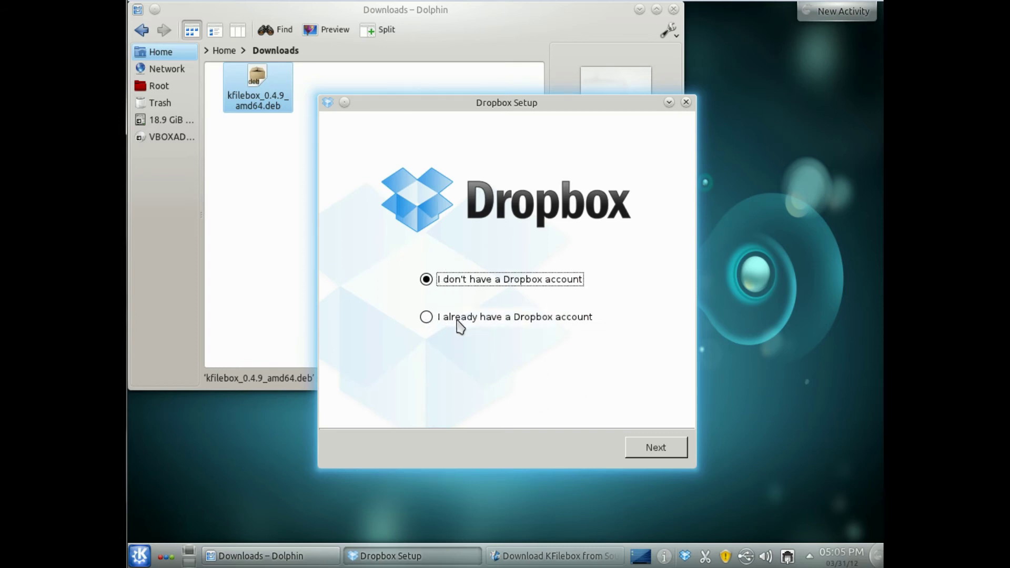
# Step: Link the existing Dropbox account with a Typical install, skipping the tour, and close the Dropbox folder
pyautogui.click(426, 316)
pyautogui.click(648, 446)
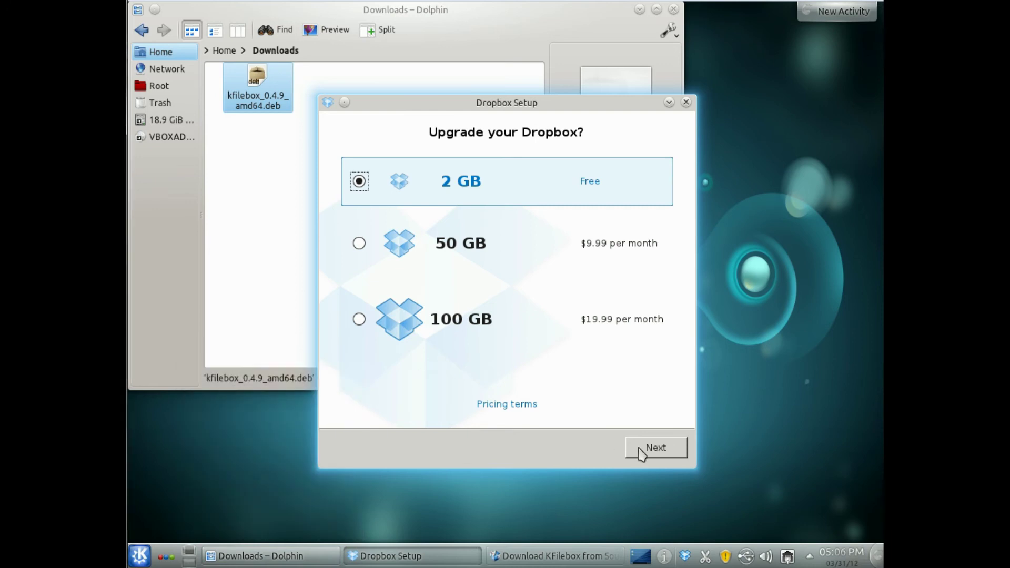
pyautogui.click(652, 451)
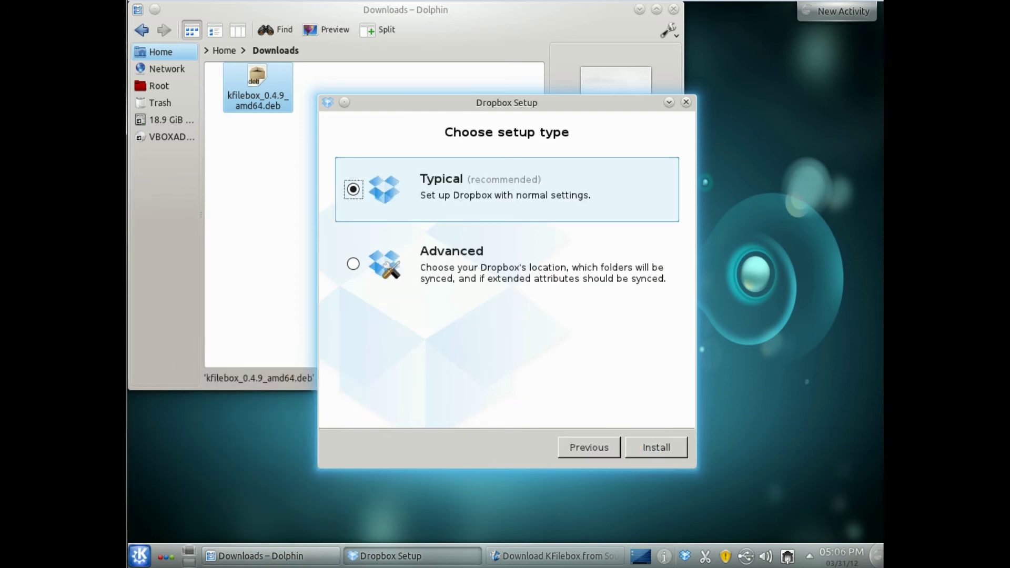
pyautogui.click(652, 450)
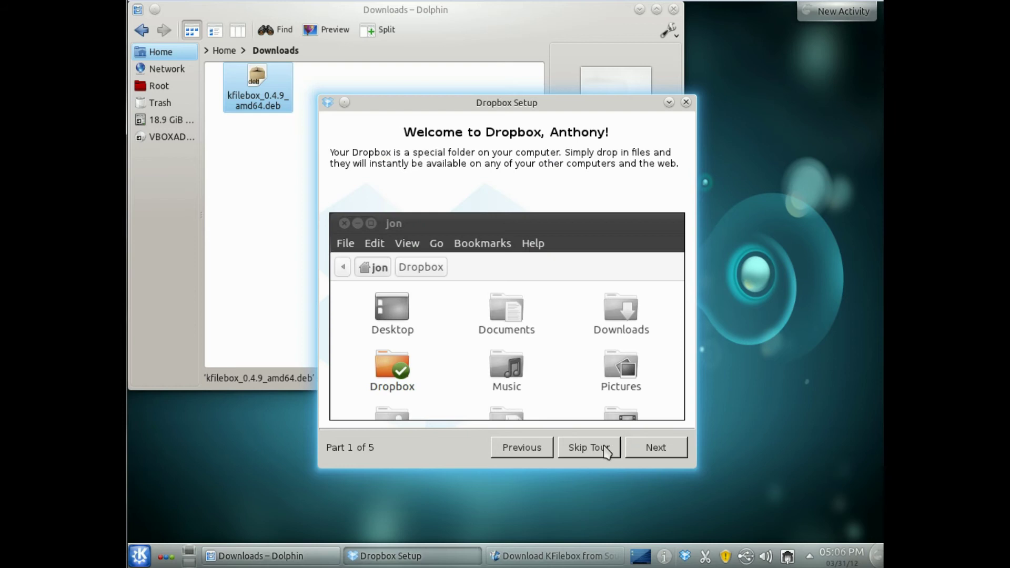
pyautogui.click(605, 451)
pyautogui.click(653, 447)
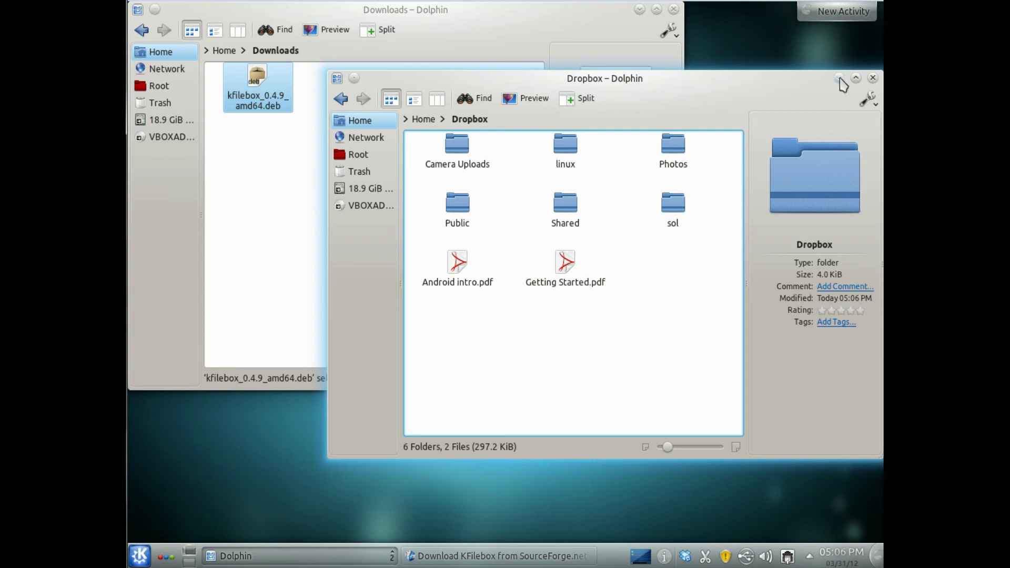
pyautogui.click(871, 78)
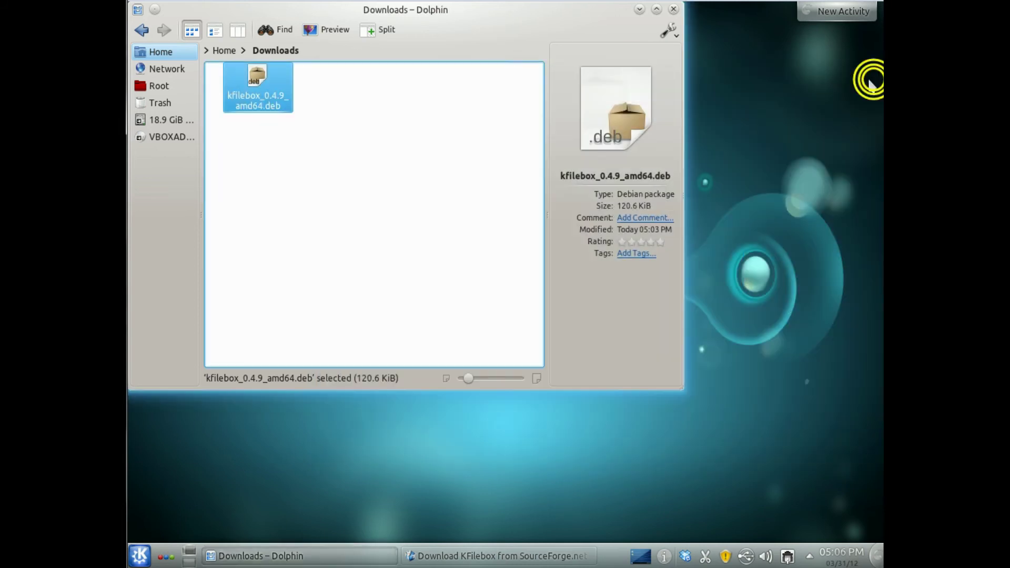
# Step: Search the Kickoff launcher and launch the Autostart configuration module
pyautogui.click(140, 555)
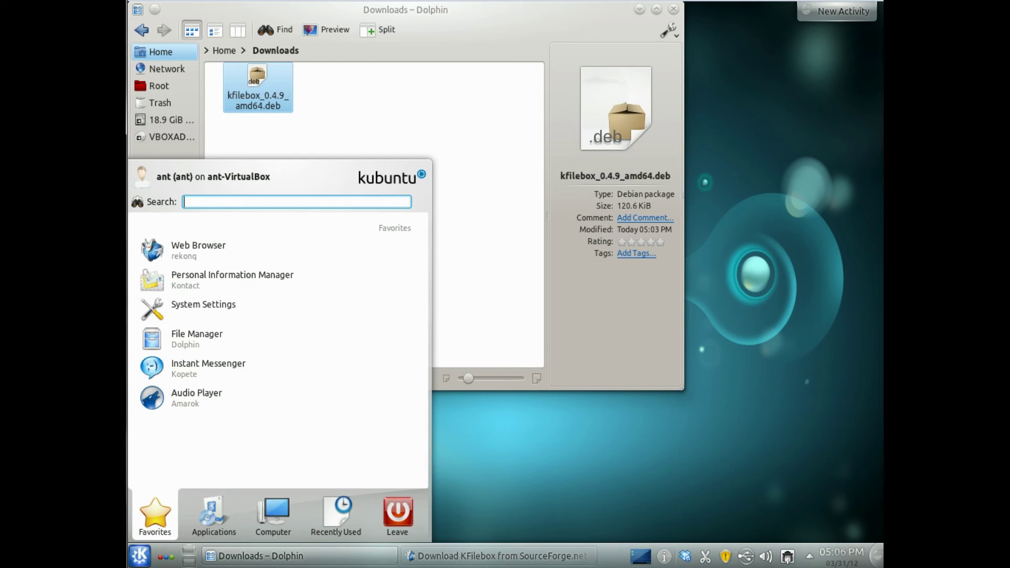
pyautogui.click(252, 201)
pyautogui.write('rt')
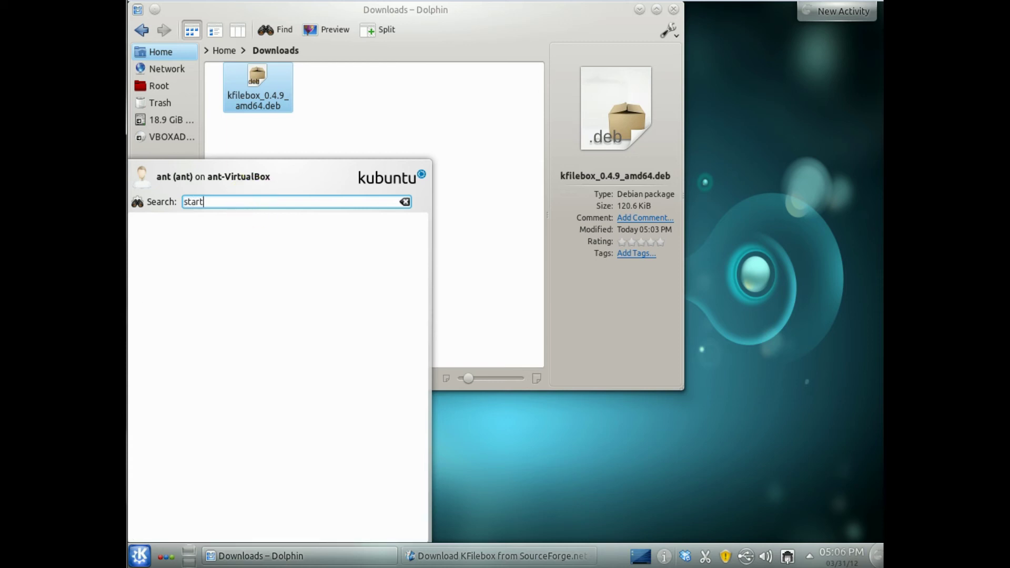
pyautogui.write('i')
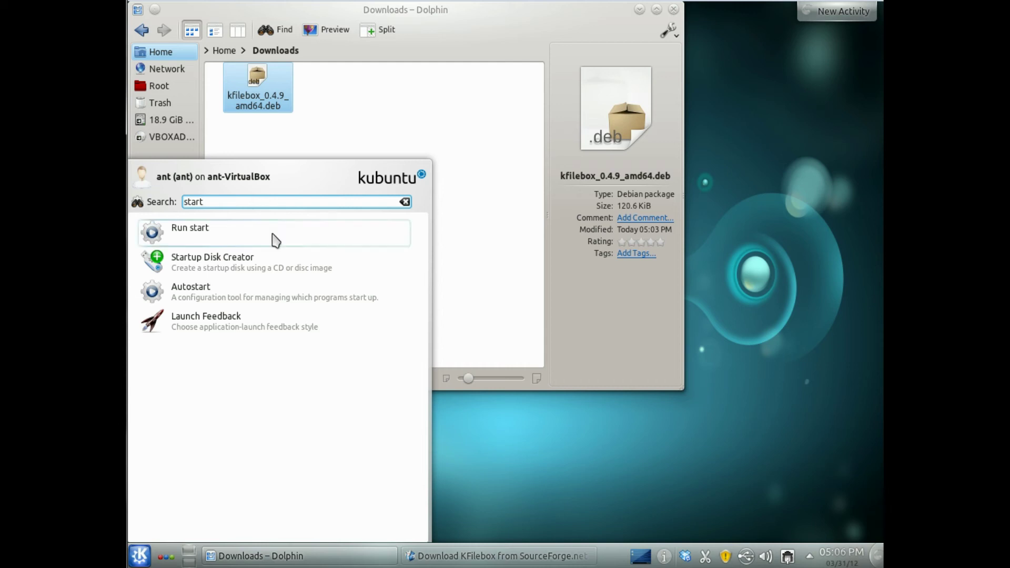
pyautogui.click(245, 297)
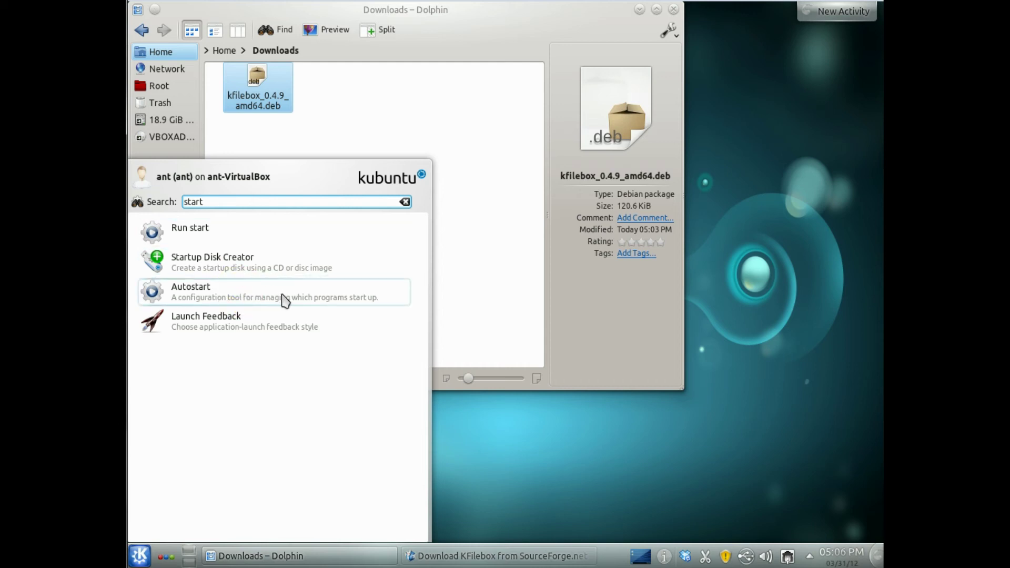
pyautogui.click(159, 299)
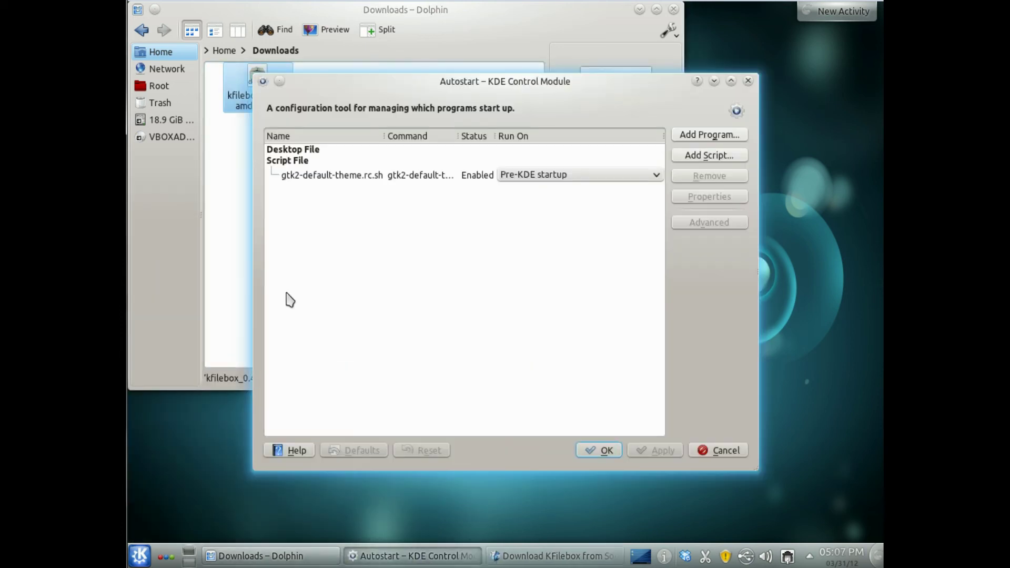
# Step: Add kfilebox from the Internet category as an autostart program and save the settings
pyautogui.click(691, 134)
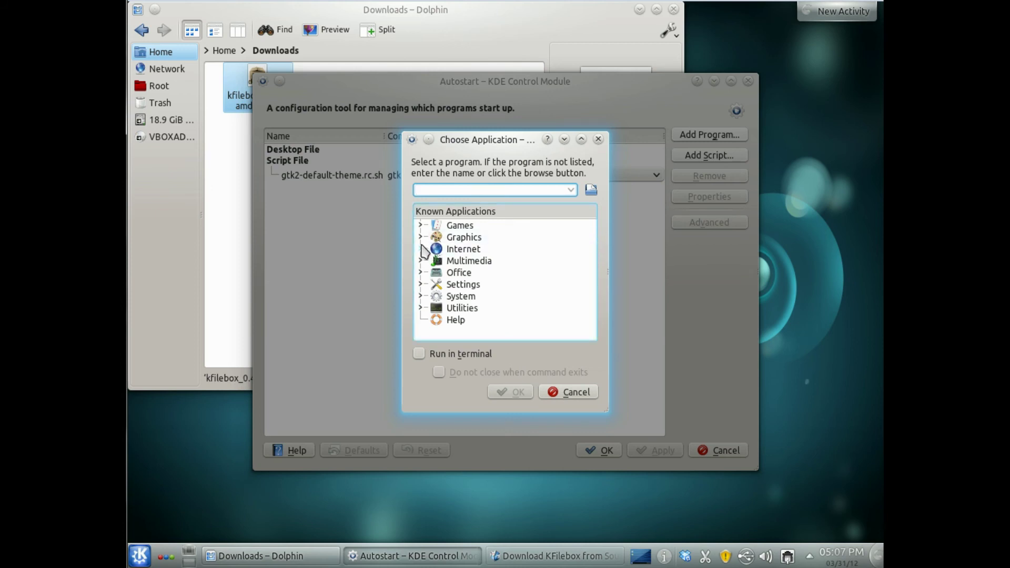
pyautogui.click(420, 248)
pyautogui.click(469, 284)
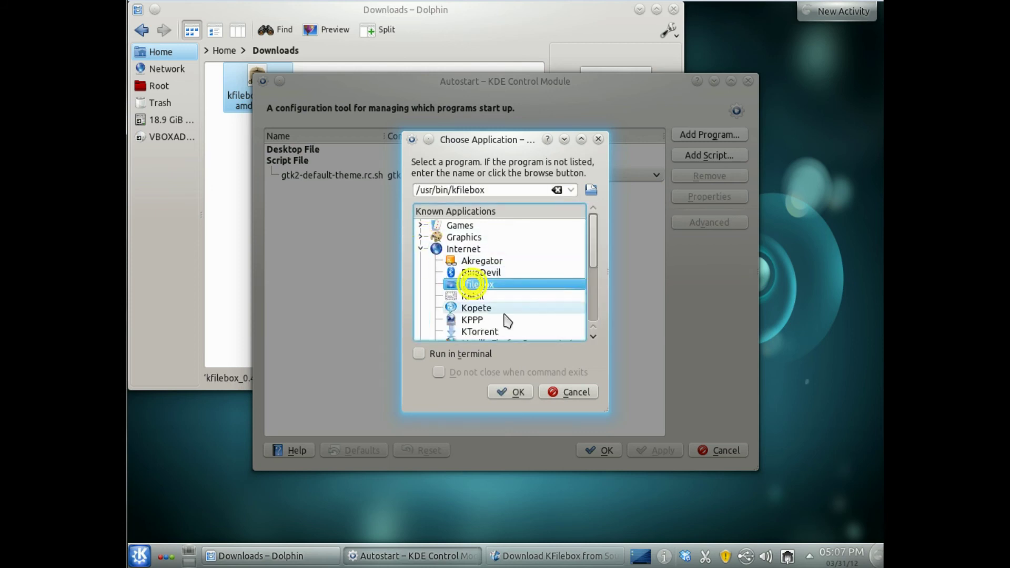
pyautogui.click(503, 392)
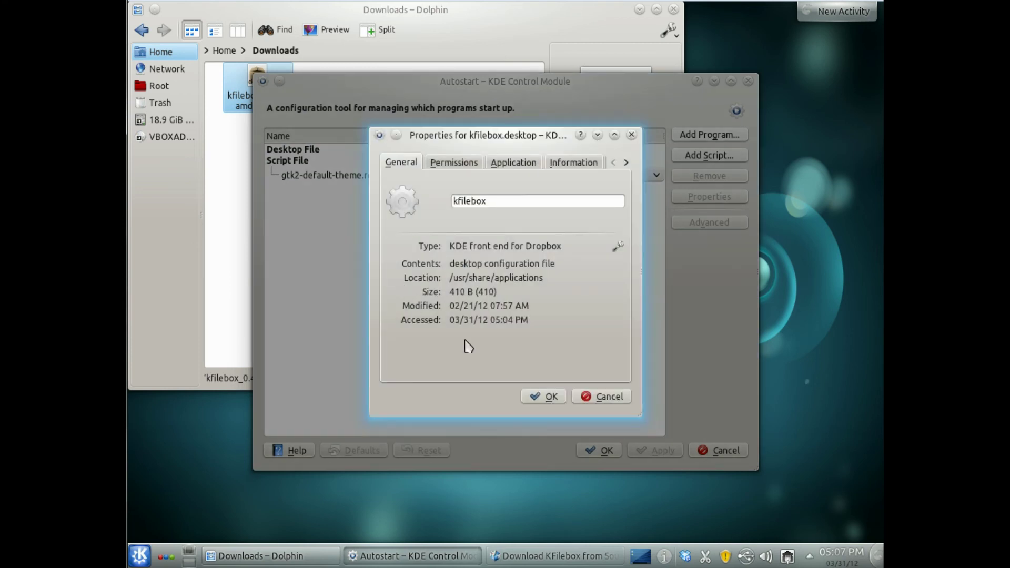
pyautogui.click(540, 402)
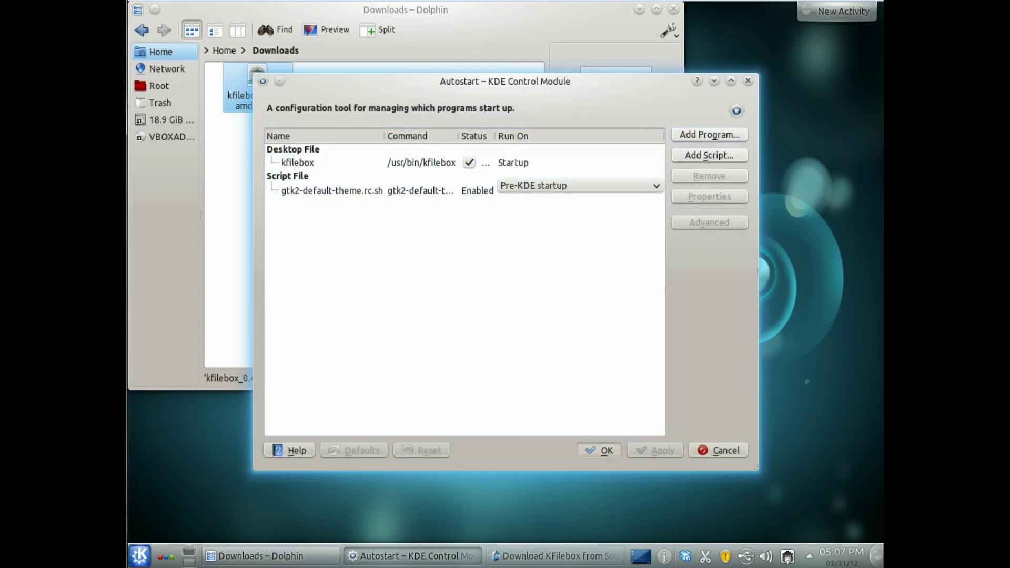
pyautogui.click(590, 453)
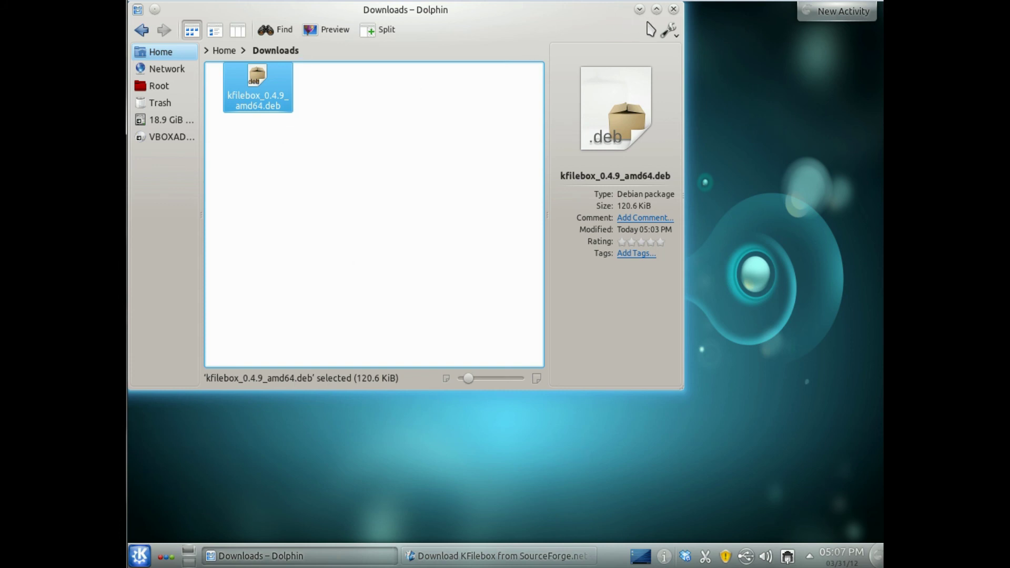
# Step: Close Dolphin and rekonq, then restart the computer from Kickoff's Leave options
pyautogui.click(673, 9)
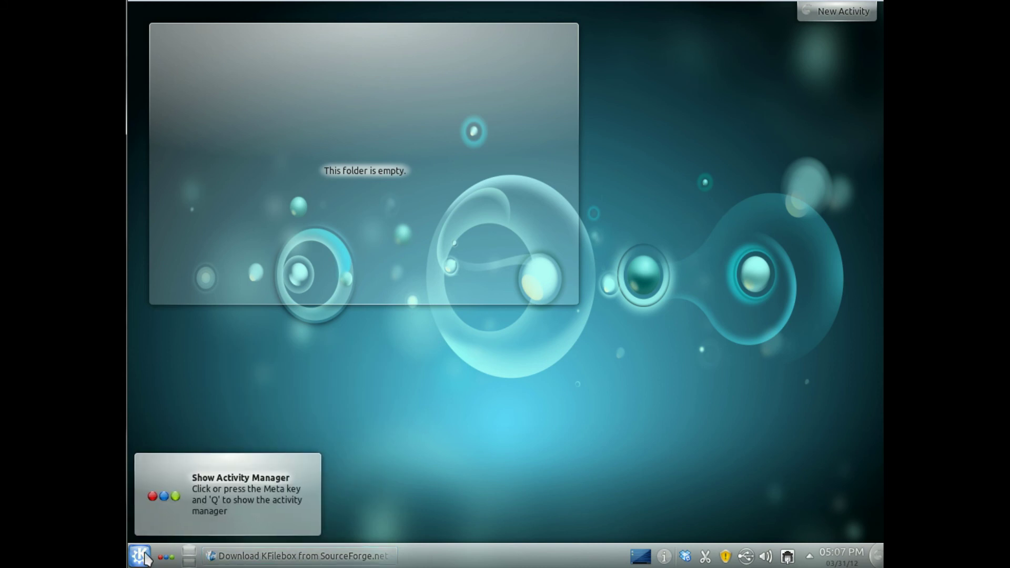
pyautogui.rightClick(226, 555)
pyautogui.click(237, 529)
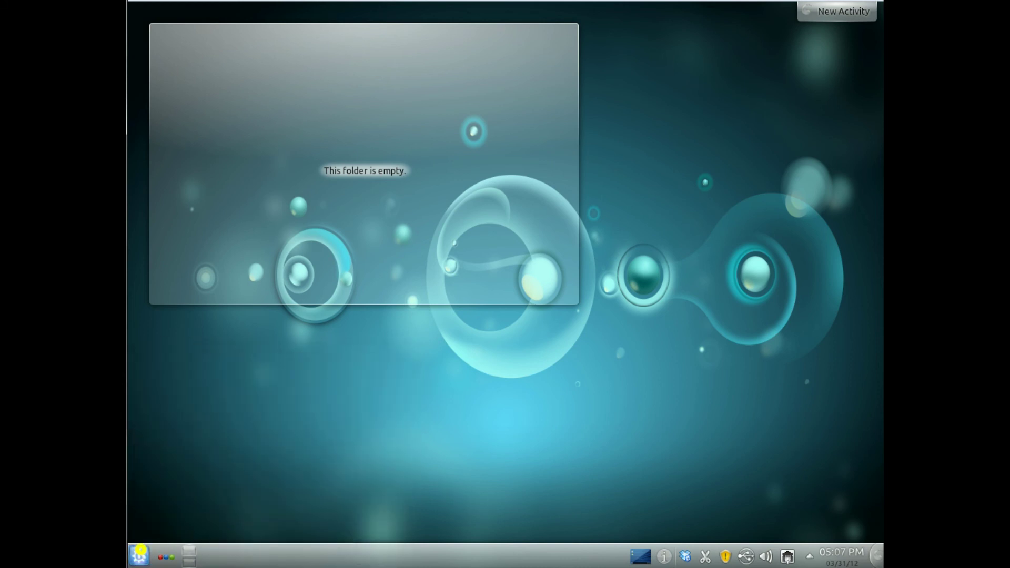
pyautogui.click(139, 555)
pyautogui.click(395, 528)
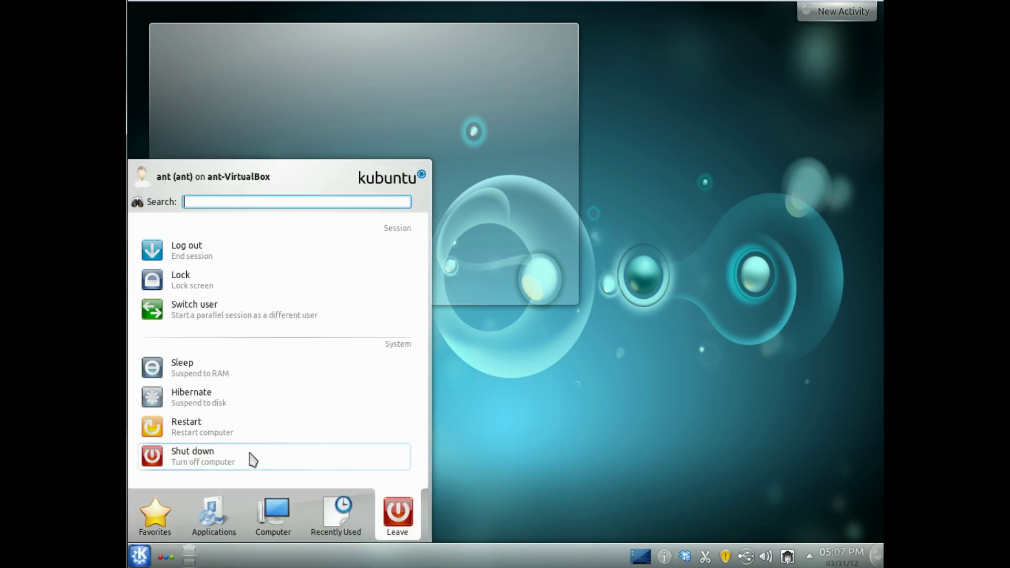
pyautogui.press('Return')
pyautogui.press('Return')
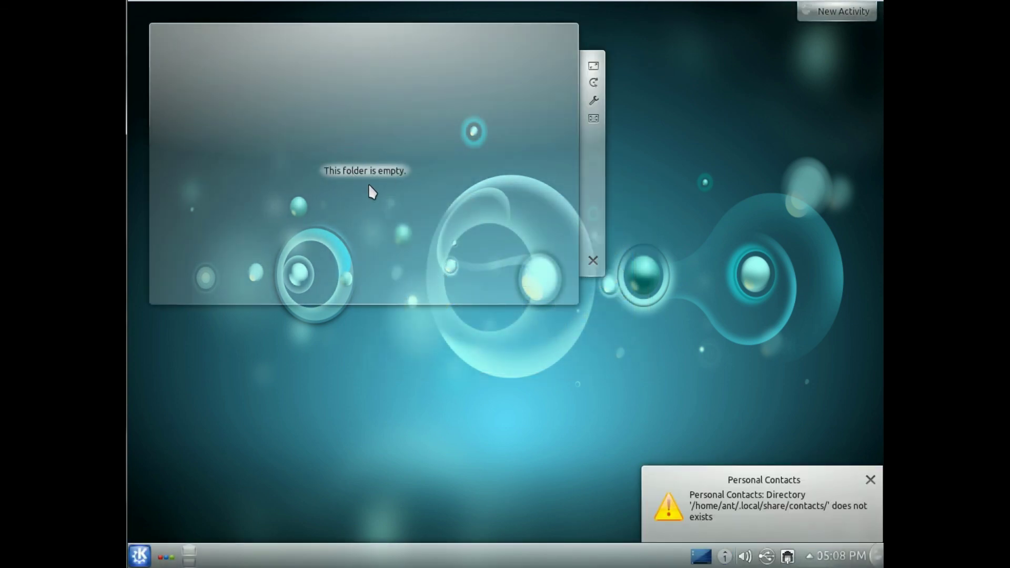
# Step: After login, dismiss the Personal Contacts and updates notifications, check the synced Dropbox folder, and close it
pyautogui.click(870, 479)
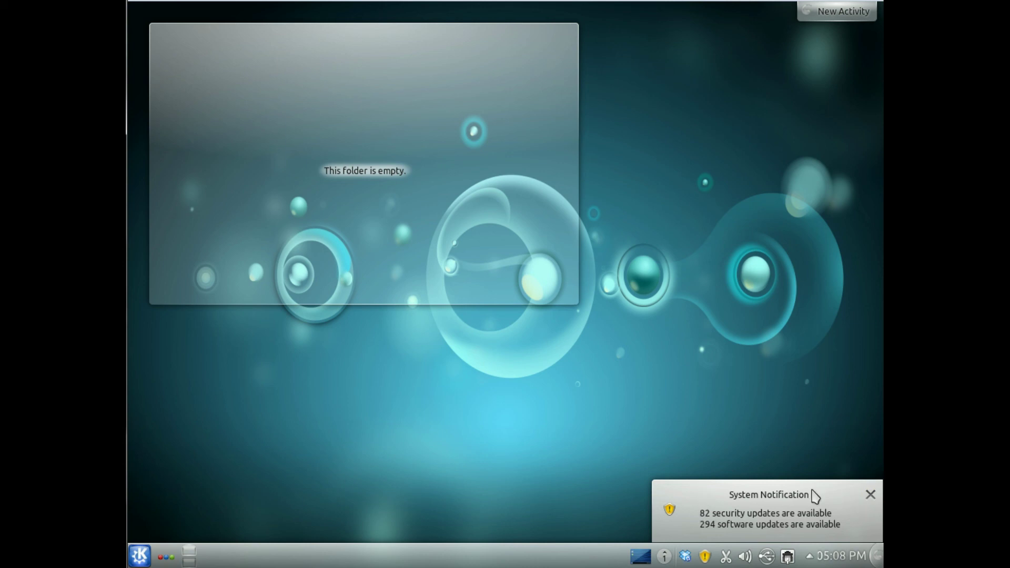
pyautogui.click(871, 495)
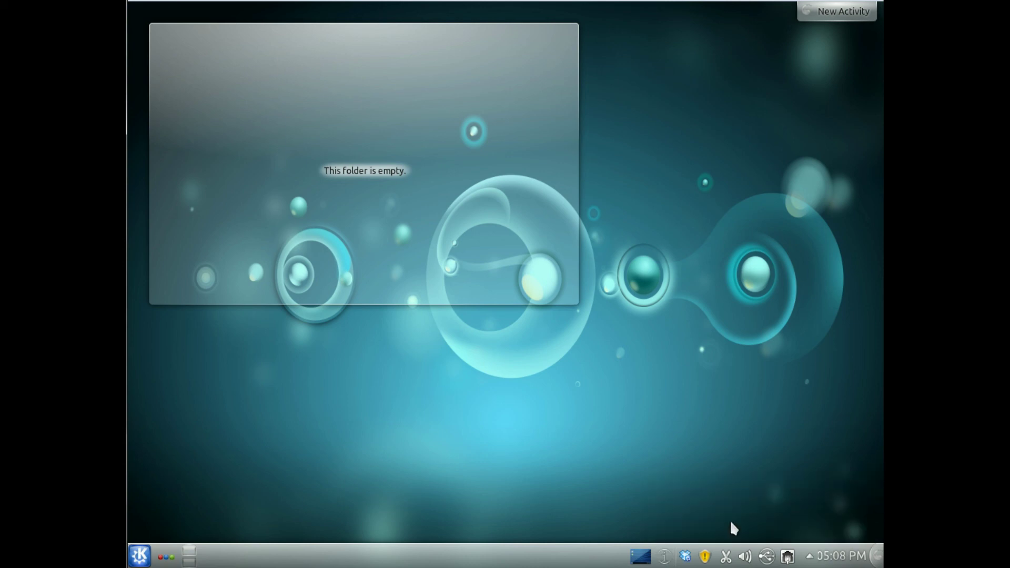
pyautogui.click(685, 556)
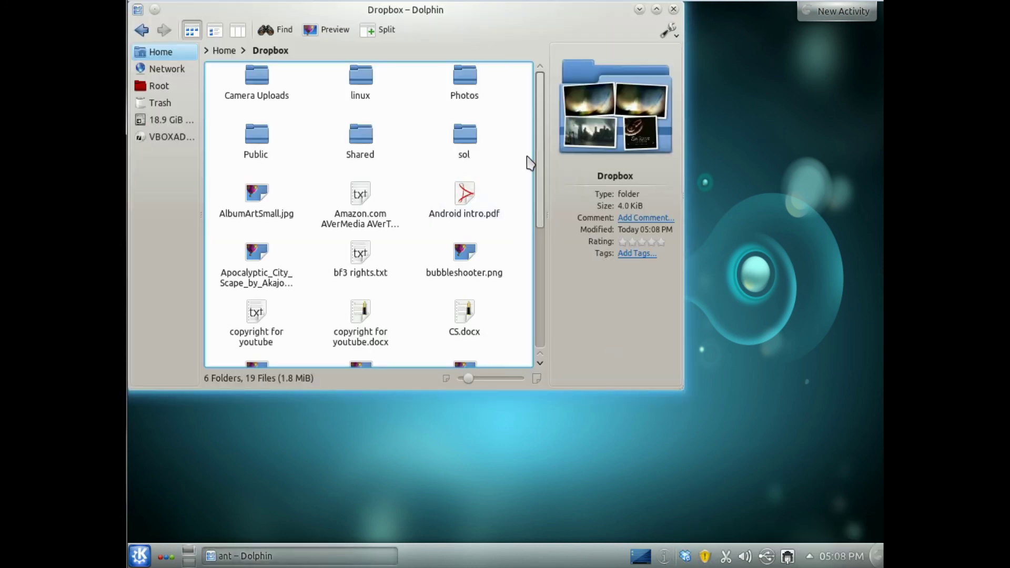
pyautogui.click(675, 8)
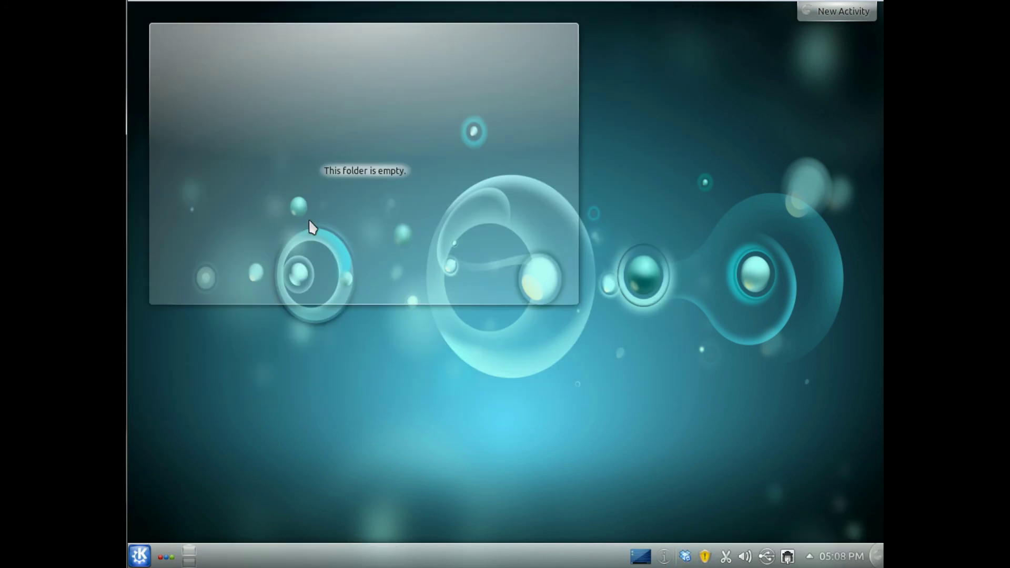